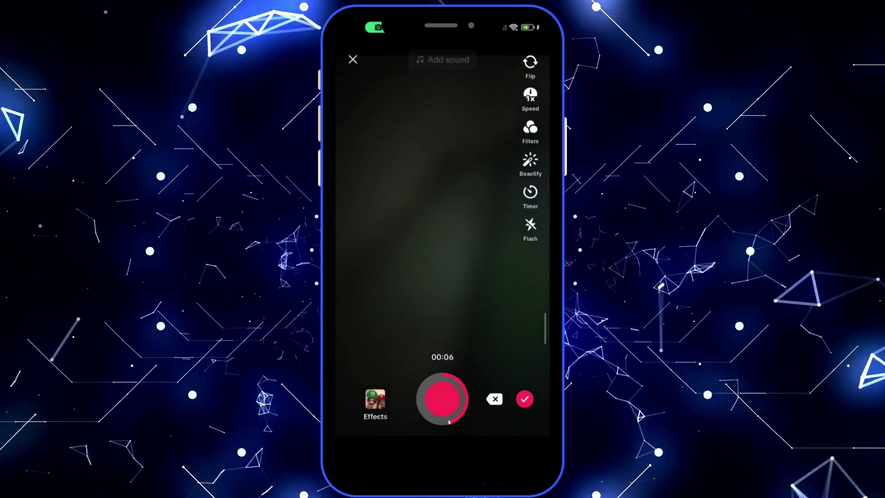
Step: Finish the recording and expand the right-hand editing toolbar for more tools
click(522, 392)
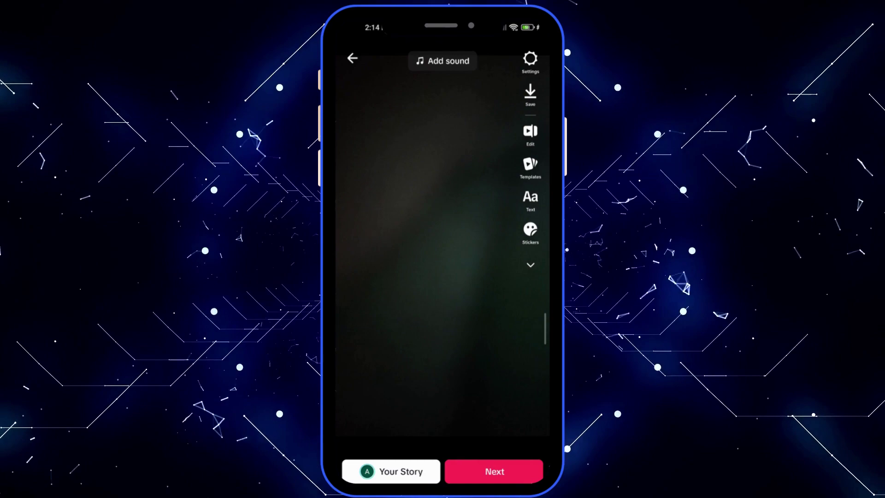
click(531, 264)
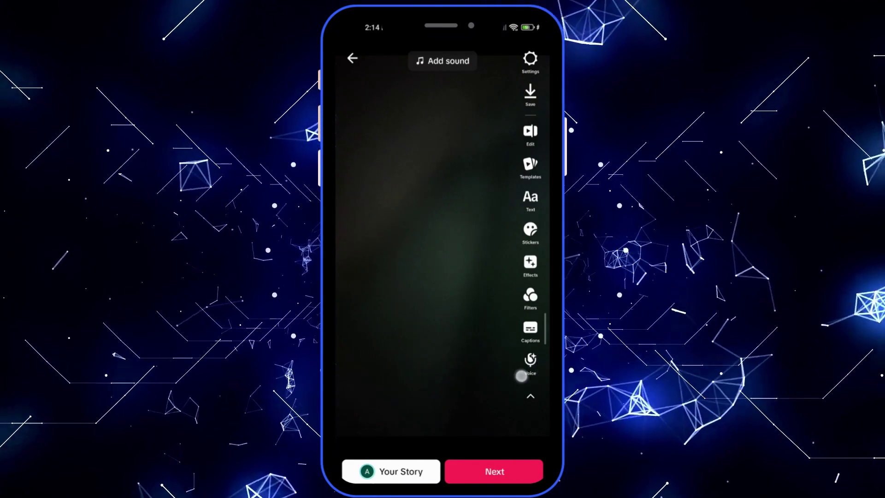
Step: Open Voice effects to show the filter grid with Sneaky, Chipmunk, Robot and Megaphone
click(530, 361)
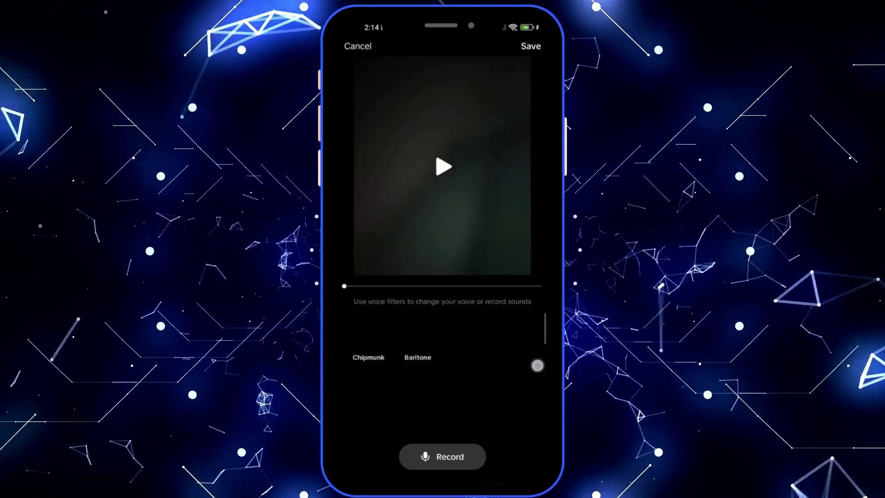
scroll(483, 367, down, 2)
scroll(470, 388, up, 2)
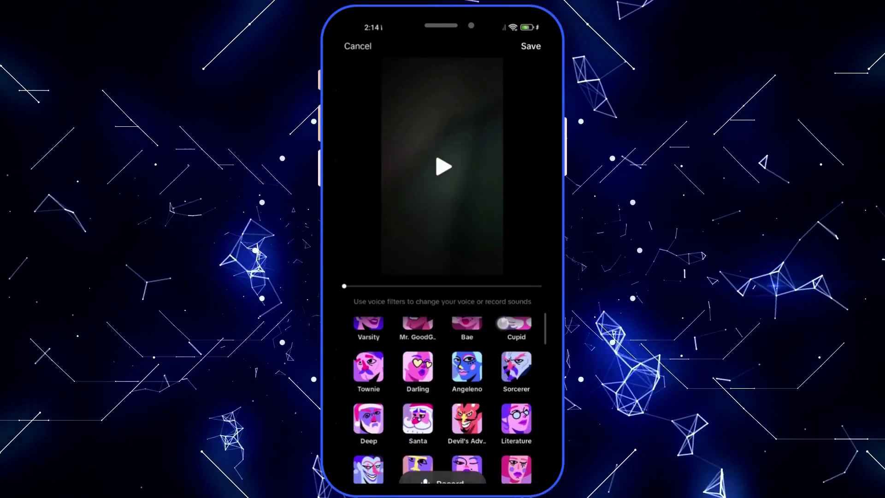
scroll(500, 345, down, 2)
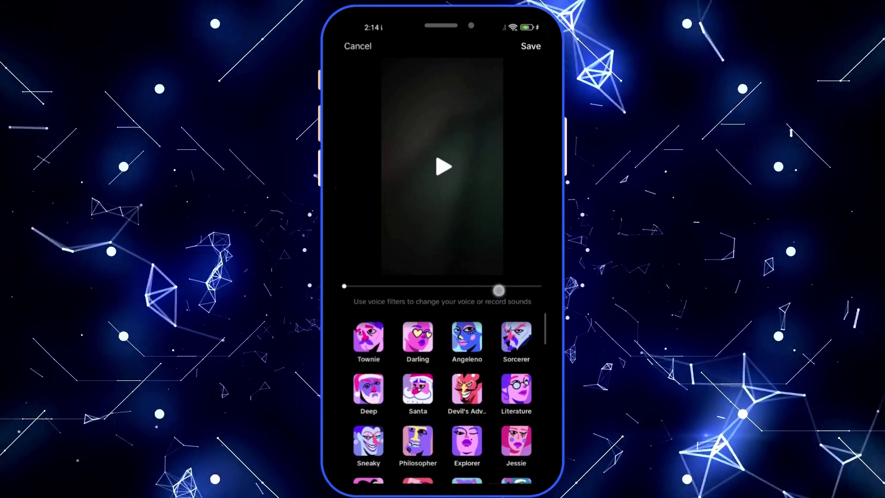
scroll(500, 295, down, 2)
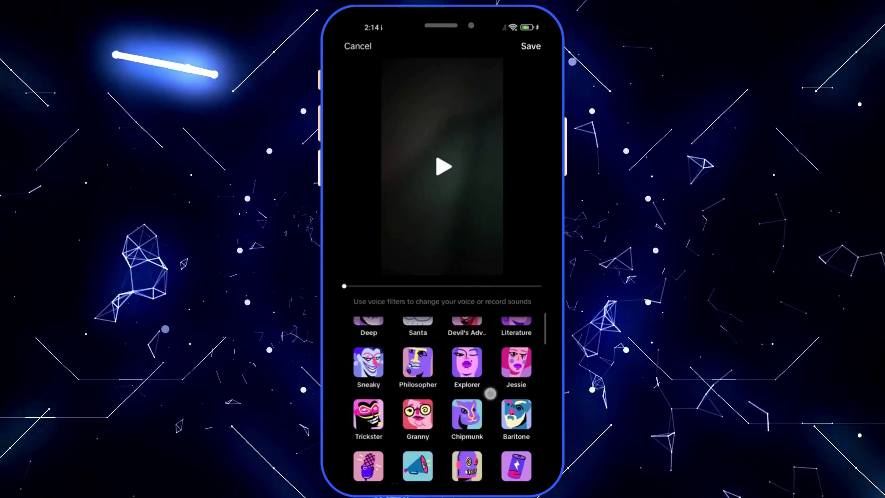
scroll(443, 401, down, 1)
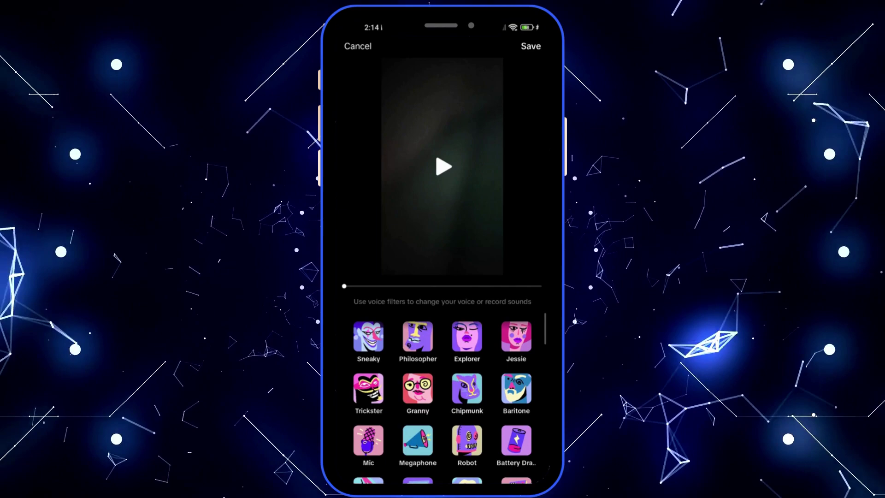